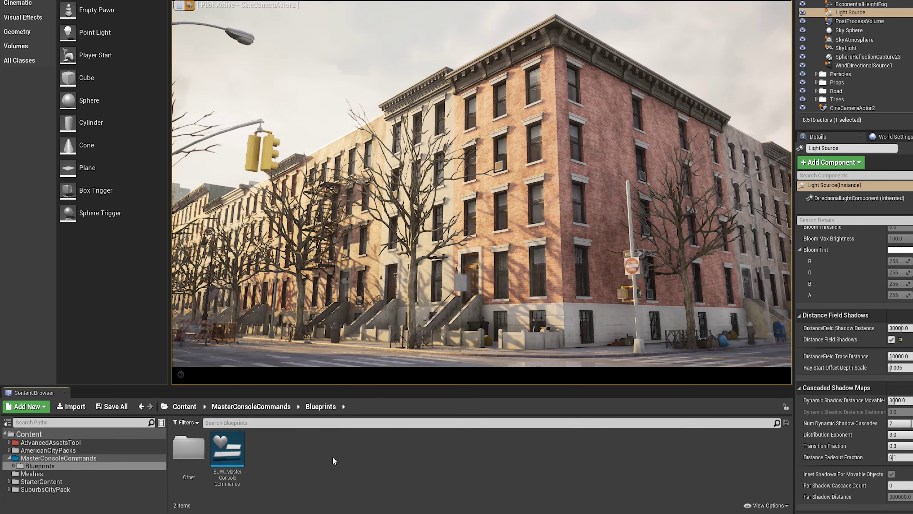
# Launch the EUW_MasterConsoleCommands widget, dock it in the left panel, and expand Statistics.
pyautogui.click(265, 211)
pyautogui.moveTo(451, 76)
pyautogui.mouseDown()
pyautogui.moveTo(81, 163)
pyautogui.moveTo(81, 1)
pyautogui.mouseUp()
pyautogui.click(68, 37)
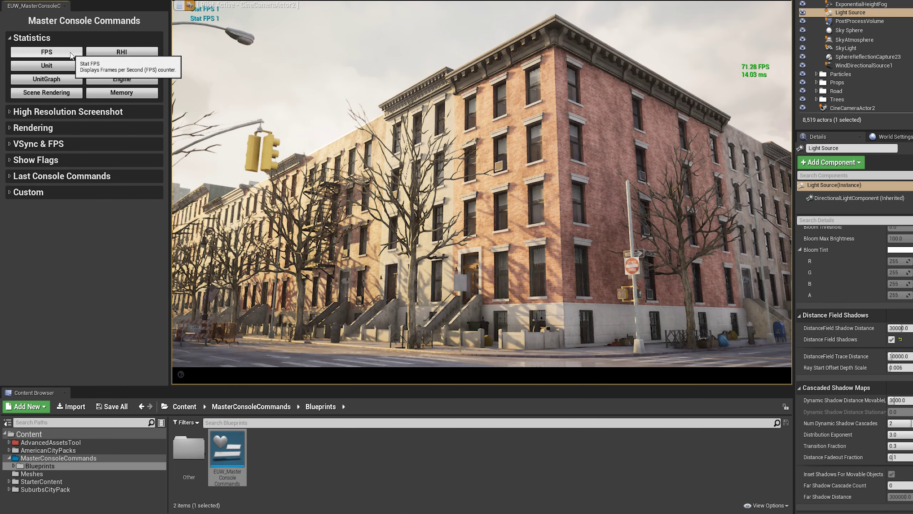
# Show the RHI, Unit and GPU statistics overlays one at a time, then hide each again.
pyautogui.click(103, 54)
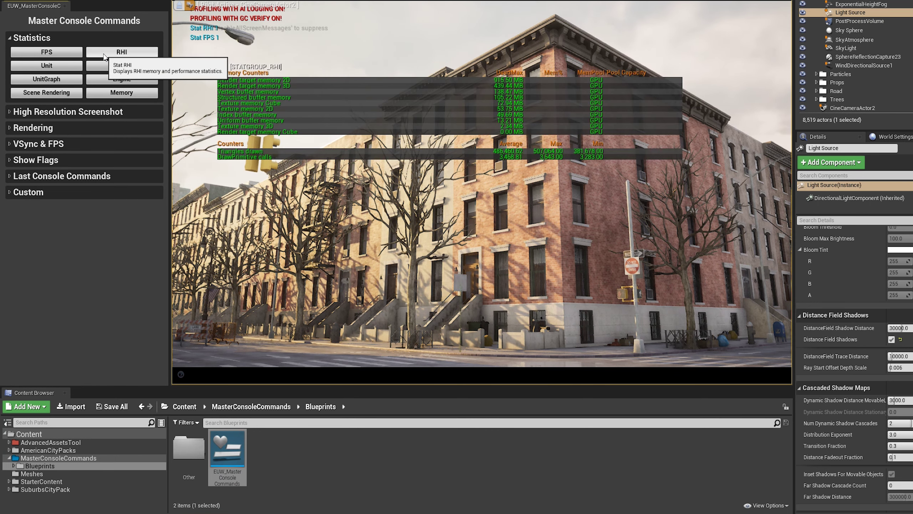
pyautogui.click(69, 67)
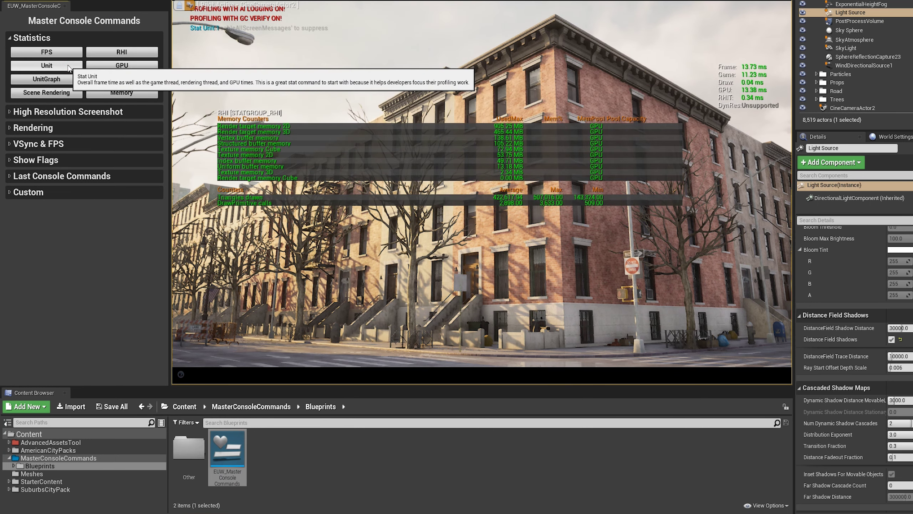
pyautogui.click(115, 52)
pyautogui.click(71, 66)
pyautogui.click(115, 68)
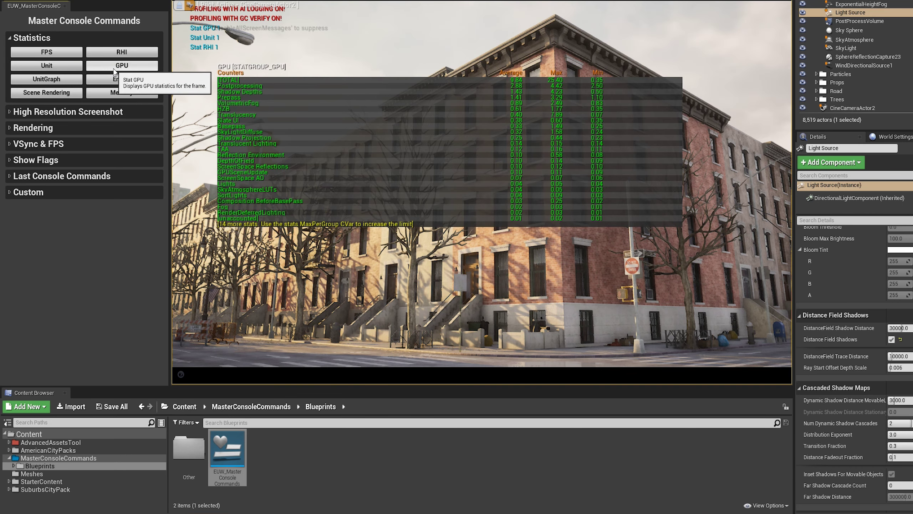
pyautogui.click(115, 68)
# Show the UnitGraph, Engine, Scene Rendering and Memory statistics, then clear the overlay.
pyautogui.click(65, 80)
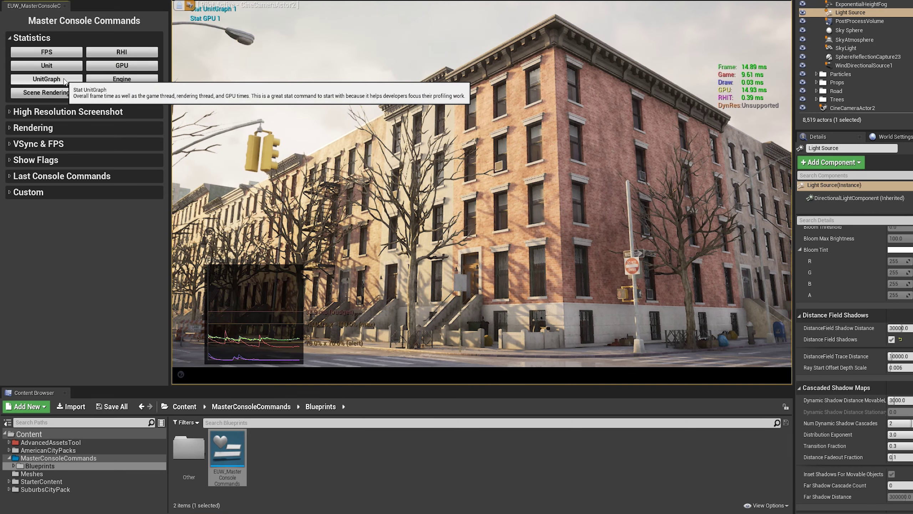
pyautogui.click(122, 78)
pyautogui.click(62, 93)
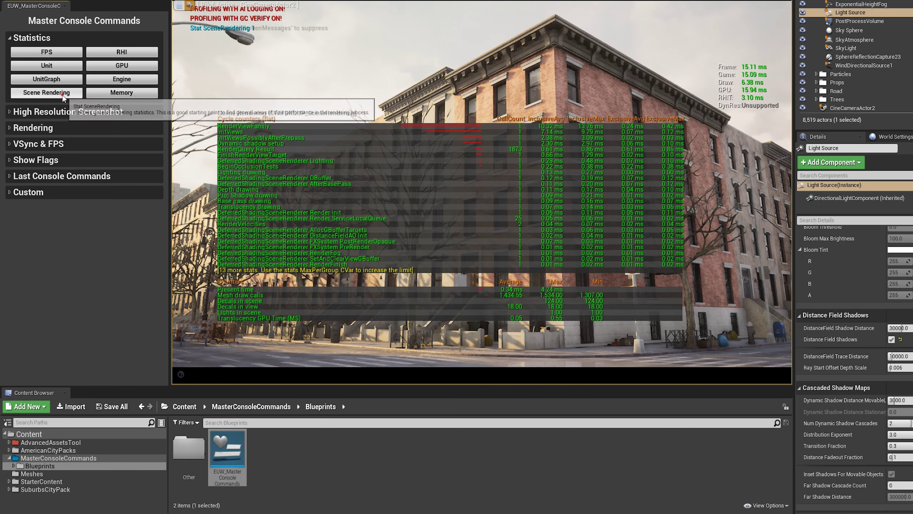
pyautogui.click(121, 92)
pyautogui.click(123, 93)
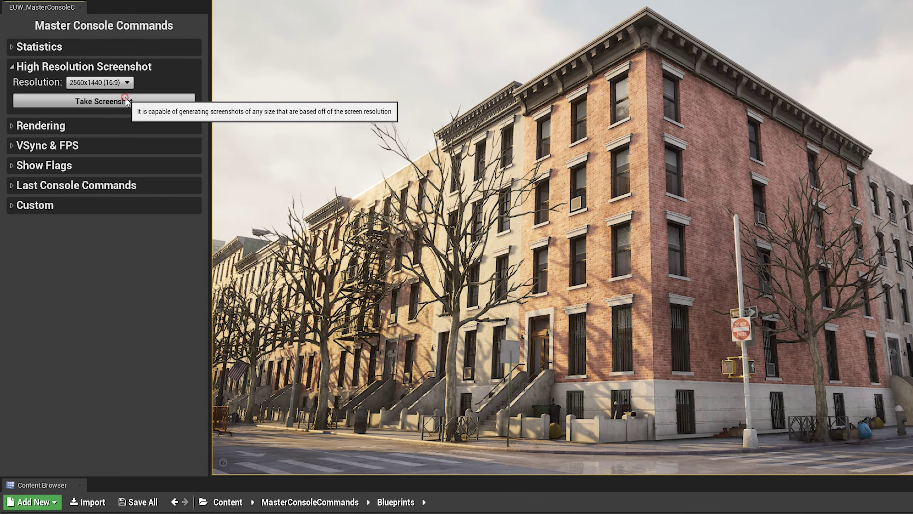
# Take a high-resolution screenshot at 3840x2160.
pyautogui.click(108, 83)
pyautogui.click(111, 109)
pyautogui.click(116, 84)
pyautogui.click(110, 148)
pyautogui.click(140, 105)
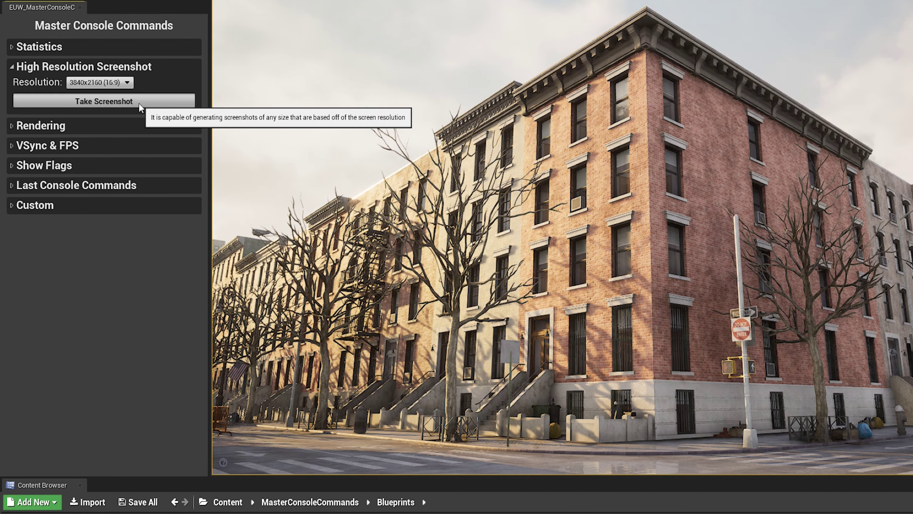
# Switch the screenshot resolution to Custom, then open a saved HighresScreenshot PNG to review it.
pyautogui.click(127, 83)
pyautogui.click(107, 184)
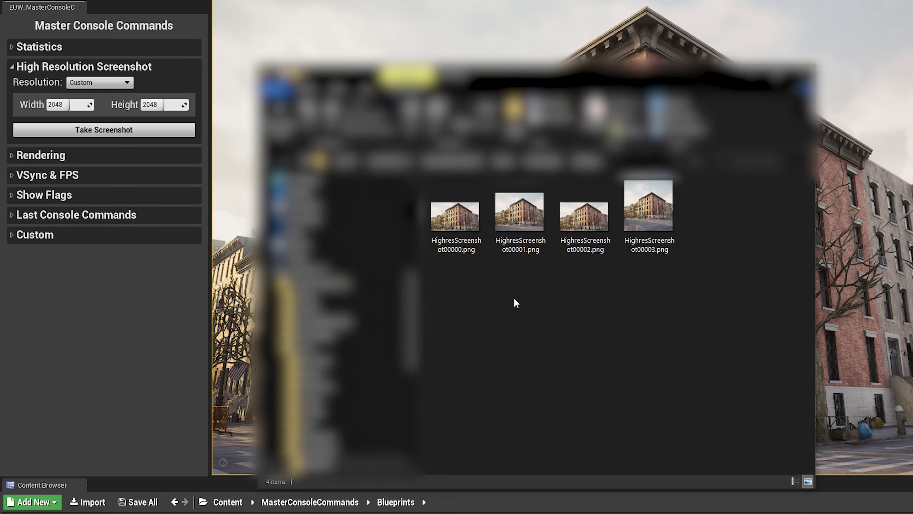
pyautogui.doubleClick(473, 228)
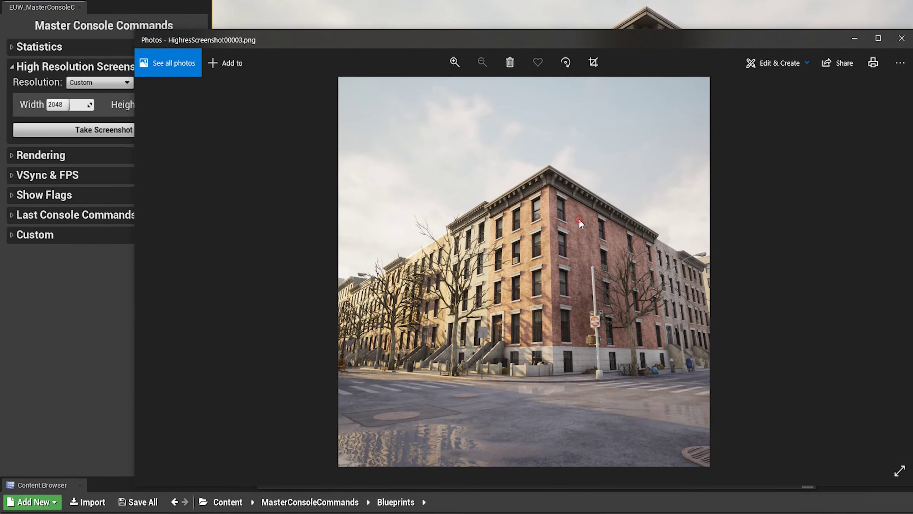
pyautogui.keyDown('ctrl'); pyautogui.scroll(5, 578, 218); pyautogui.keyUp('ctrl')
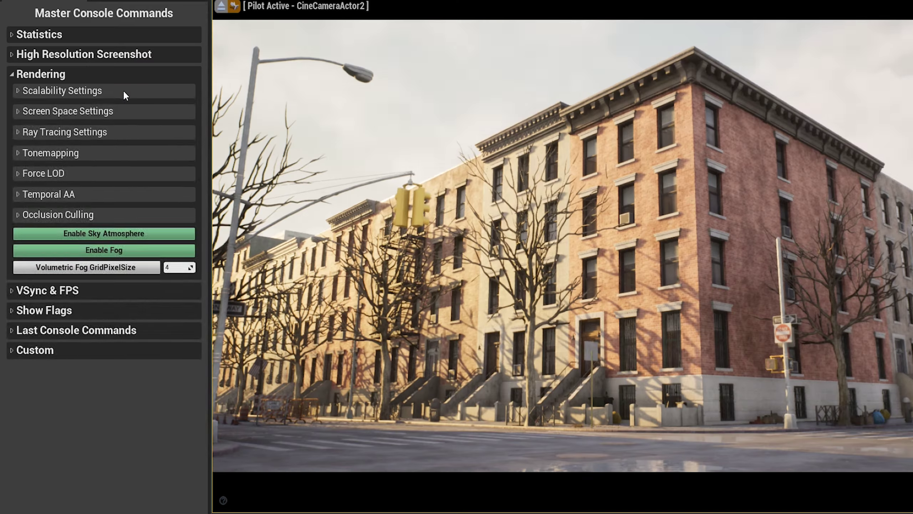
pyautogui.click(124, 94)
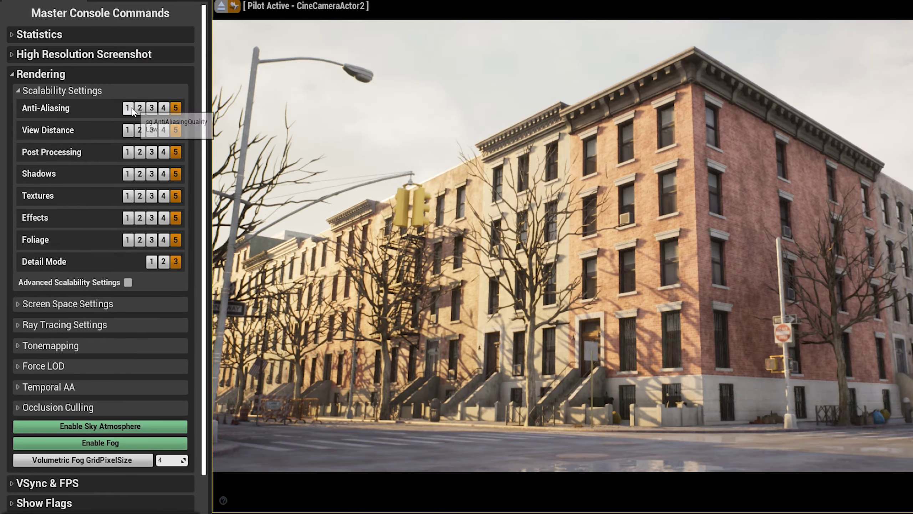
# Compare anti-aliasing quality at 1 and 3, and step post-processing quality from 1 up to 4.
pyautogui.click(127, 108)
pyautogui.click(151, 108)
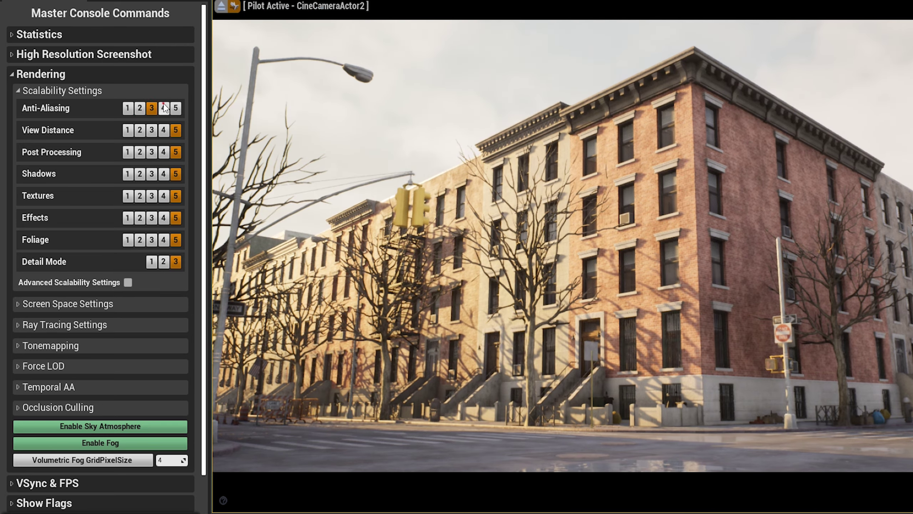
pyautogui.click(128, 152)
pyautogui.click(140, 151)
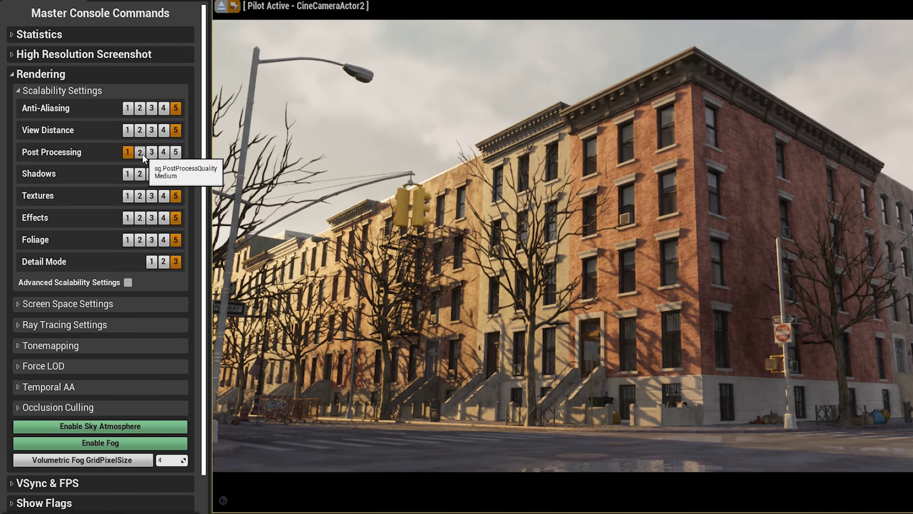
pyautogui.click(151, 152)
pyautogui.click(164, 152)
# Step shadow quality from 1 up through 5.
pyautogui.click(128, 174)
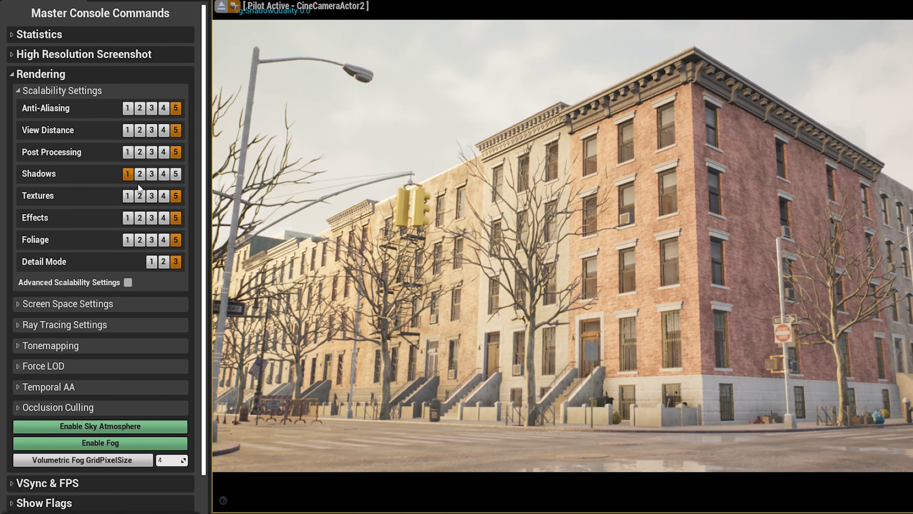
pyautogui.click(139, 173)
pyautogui.click(152, 174)
pyautogui.click(163, 174)
pyautogui.click(178, 179)
# Drop texture quality to 1, and step effects quality from 1 up to 4.
pyautogui.click(127, 196)
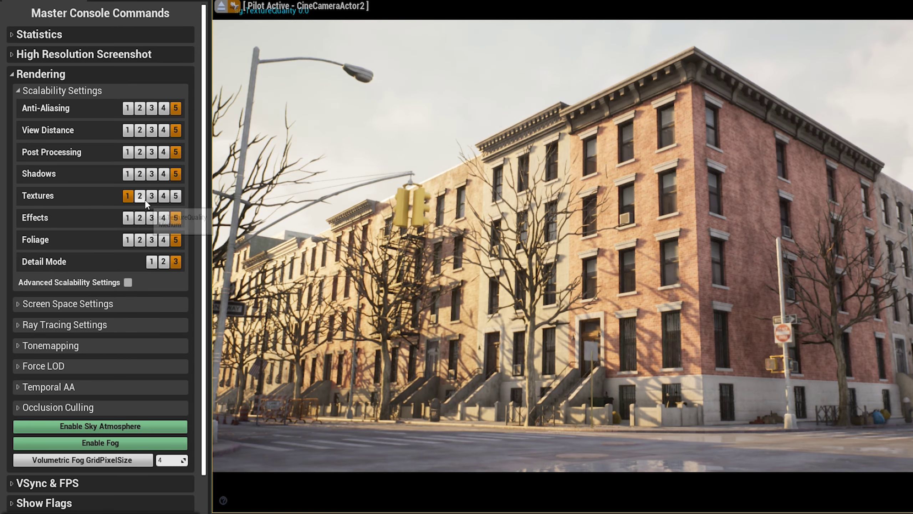
pyautogui.click(129, 218)
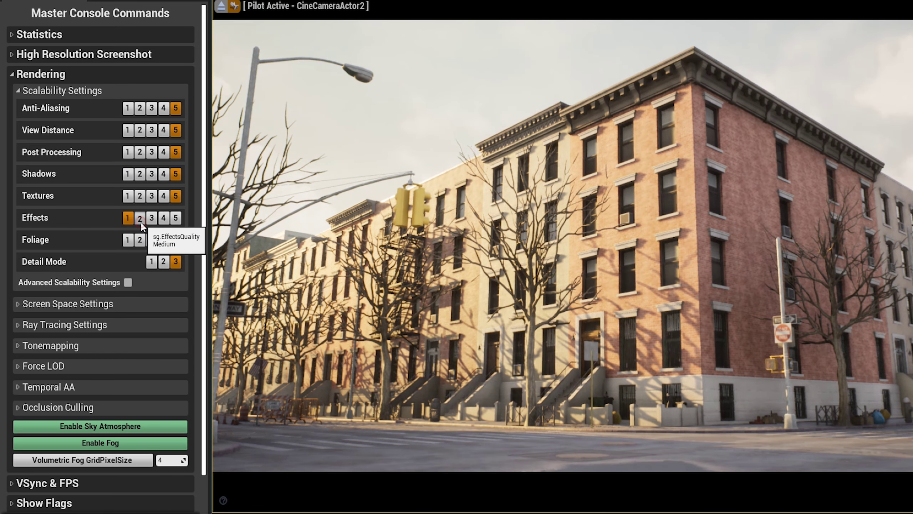
pyautogui.click(140, 222)
pyautogui.click(151, 220)
pyautogui.click(164, 218)
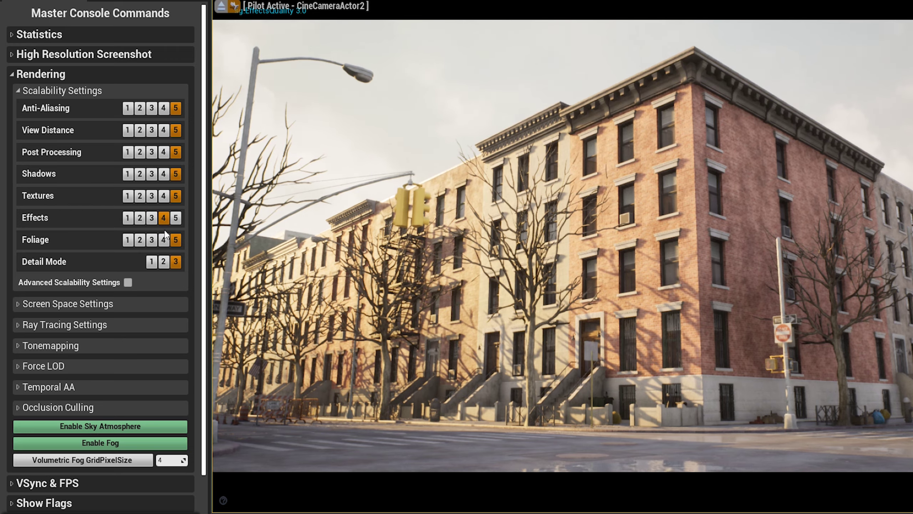
# Enable Advanced Scalability Settings and expand the Post Processing, Shadow, Texture and Effects groups.
pyautogui.click(128, 282)
pyautogui.click(119, 296)
pyautogui.scroll(-3, 119, 347)
pyautogui.click(118, 347)
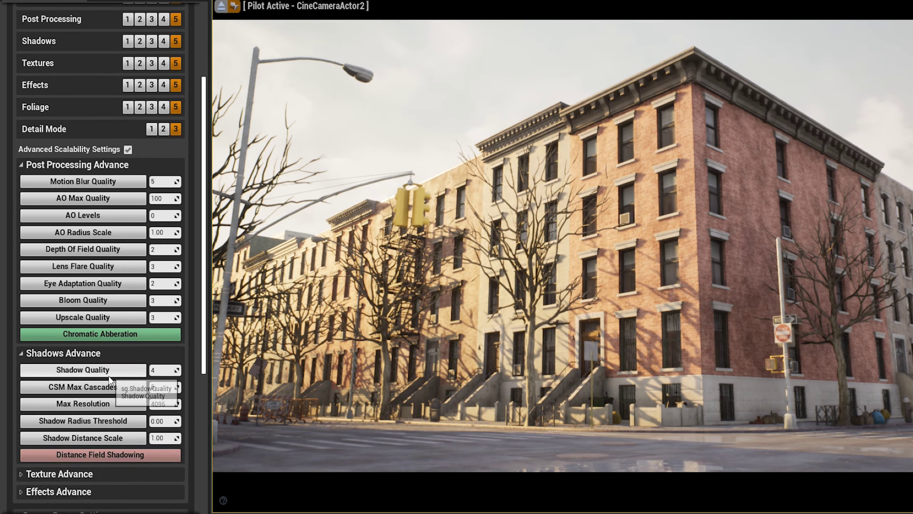
pyautogui.click(108, 473)
pyautogui.scroll(-3, 107, 399)
pyautogui.click(108, 413)
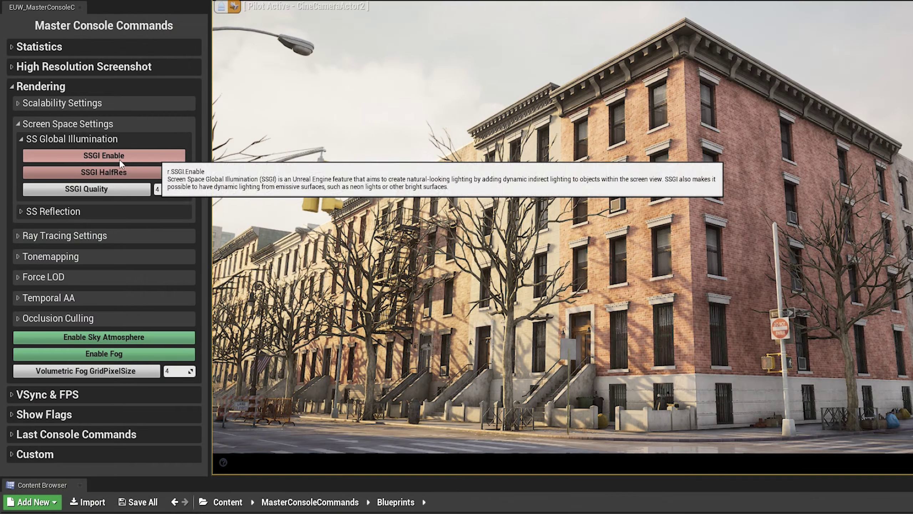
# Enable SSGI, drop SSR quality to 1, and raise SSR max roughness on the wet street.
pyautogui.click(120, 160)
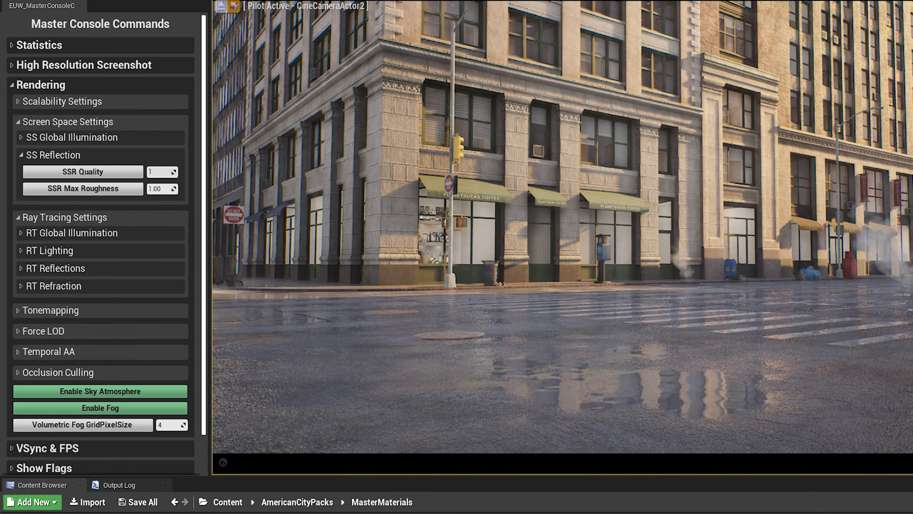
pyautogui.click(132, 173)
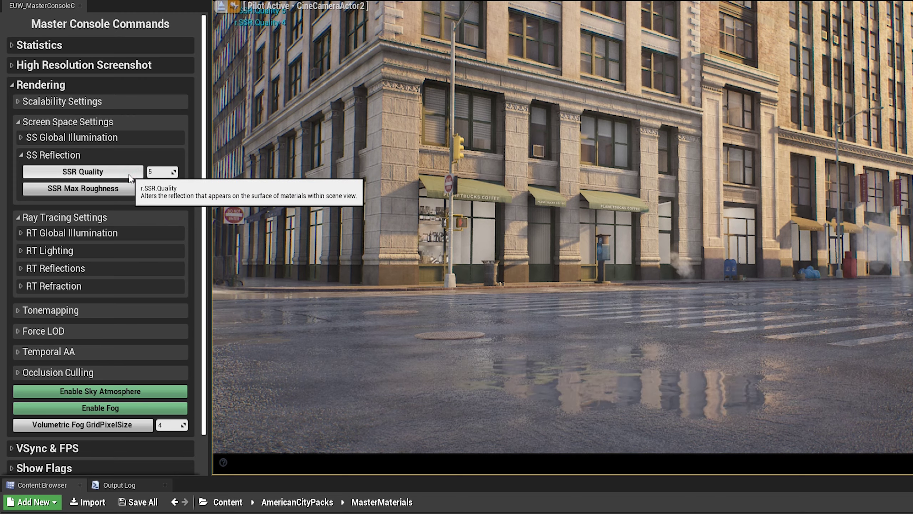
pyautogui.moveTo(148, 188)
pyautogui.mouseDown()
pyautogui.moveTo(165, 188)
pyautogui.moveTo(151, 189)
pyautogui.mouseUp()
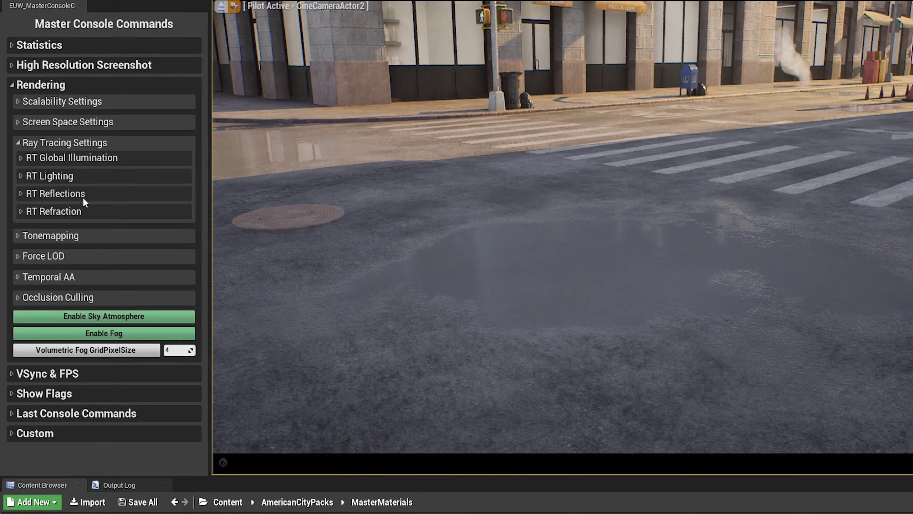
pyautogui.click(81, 194)
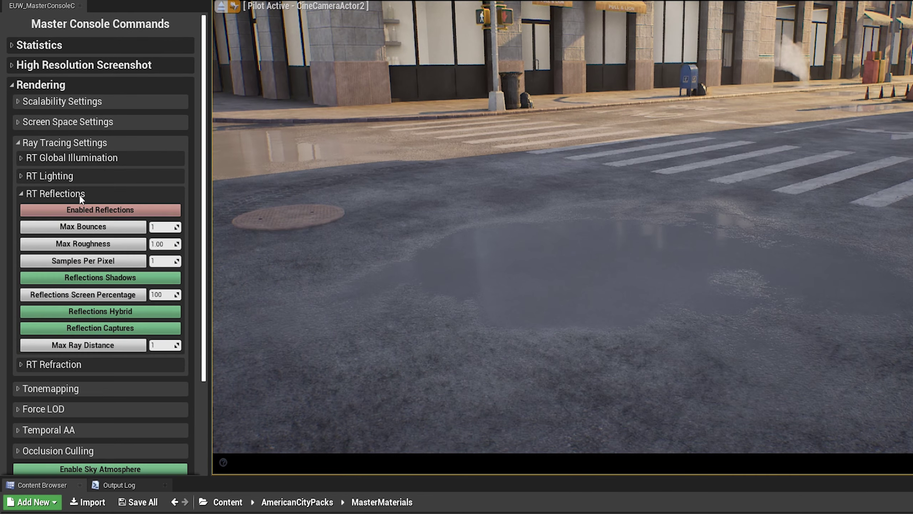
# Enable ray-traced reflections with 2 max bounces and 0.40 max roughness.
pyautogui.click(165, 210)
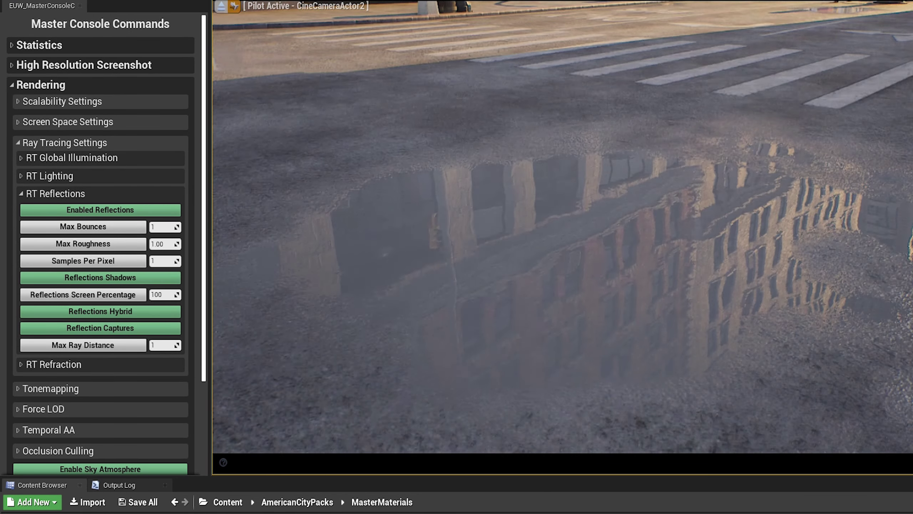
pyautogui.click(134, 226)
pyautogui.click(135, 245)
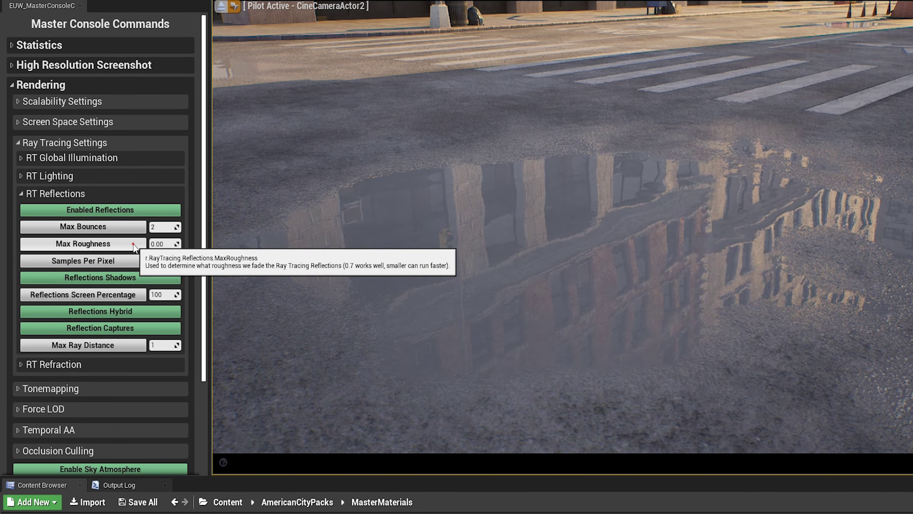
pyautogui.click(134, 247)
pyautogui.moveTo(158, 244)
pyautogui.mouseDown()
pyautogui.moveTo(169, 244)
pyautogui.moveTo(144, 244)
pyautogui.moveTo(179, 260)
pyautogui.mouseUp()
pyautogui.click(132, 245)
# Set reflections to 2 samples per pixel, 100 screen percentage, and 20000 max ray distance.
pyautogui.click(165, 277)
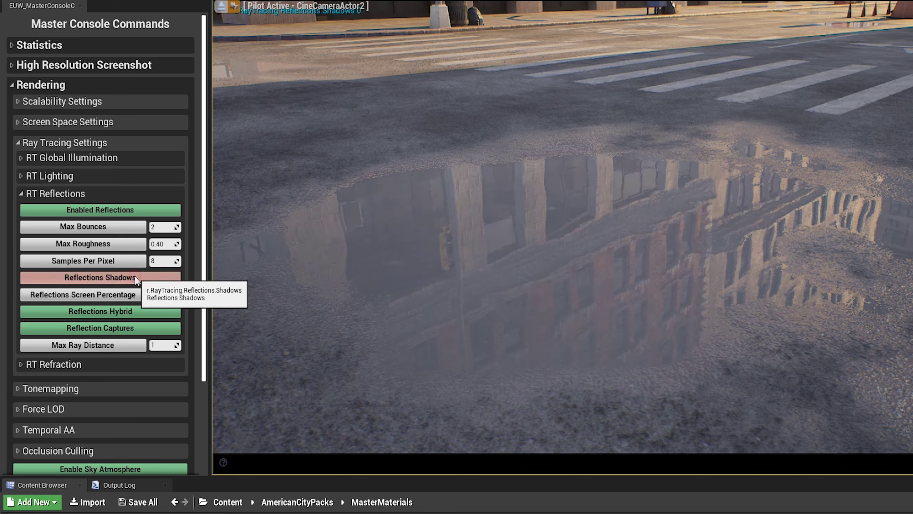
pyautogui.write('2')
pyautogui.moveTo(165, 294); pyautogui.dragTo(179, 294)
pyautogui.click(137, 311)
pyautogui.doubleClick(136, 328)
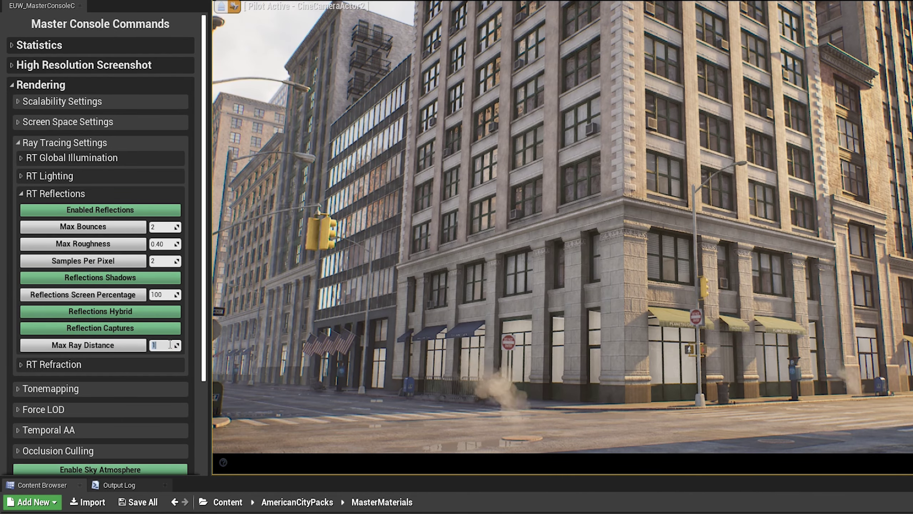
pyautogui.click(134, 346)
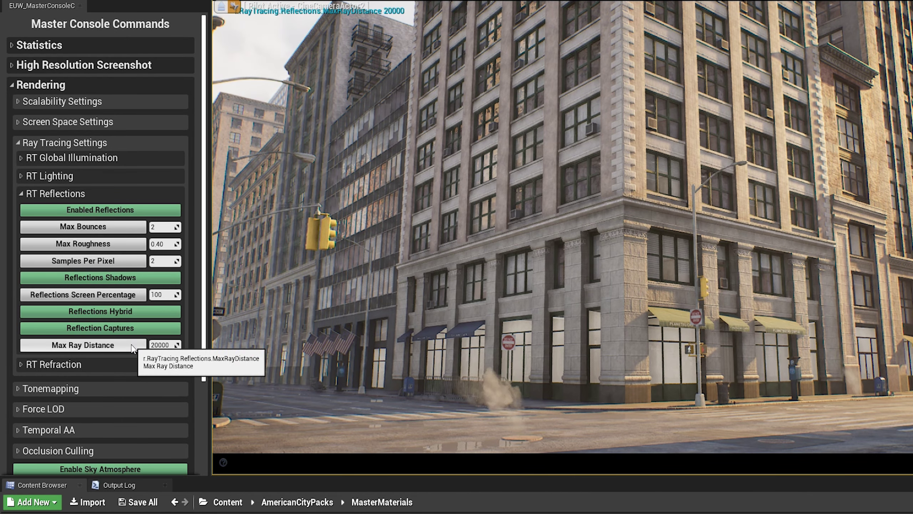
pyautogui.click(156, 345)
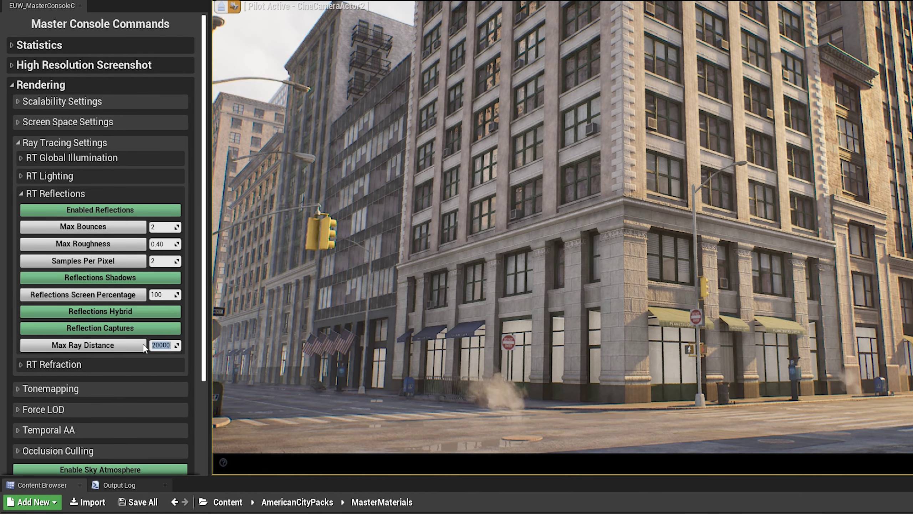
pyautogui.press('Return')
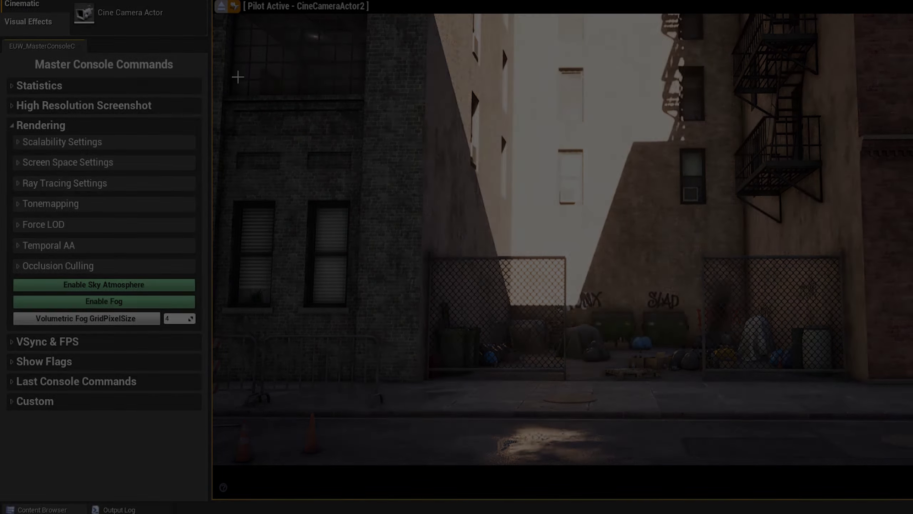
# Enable ray-traced global illumination, trying 4 bounces before settling on 1 bounce and 1 sample.
pyautogui.click(78, 181)
pyautogui.click(100, 161)
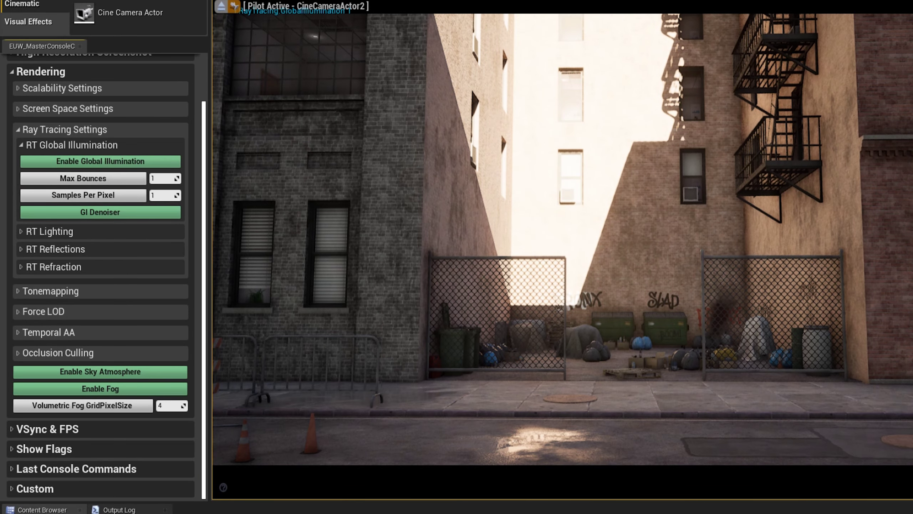
pyautogui.write('4')
pyautogui.click(143, 179)
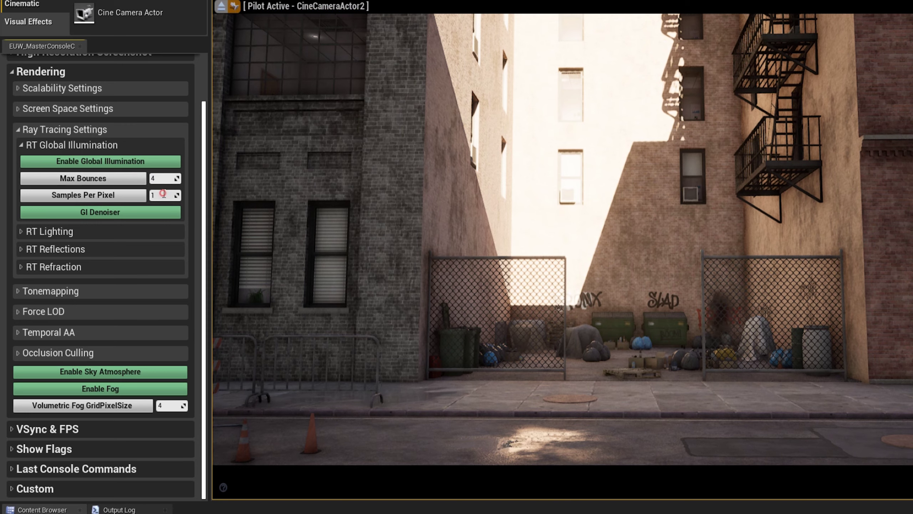
pyautogui.write('1')
pyautogui.click(133, 195)
pyautogui.moveTo(164, 178); pyautogui.dragTo(156, 179)
pyautogui.click(129, 178)
pyautogui.click(121, 149)
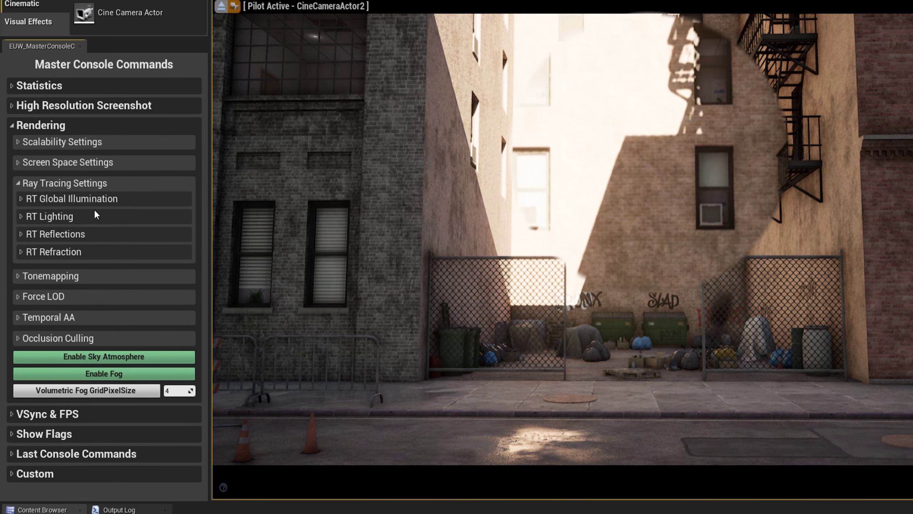
# Turn on ray-traced shadows and briefly try ray-traced ambient occlusion, leaving it off.
pyautogui.click(95, 208)
pyautogui.click(151, 178)
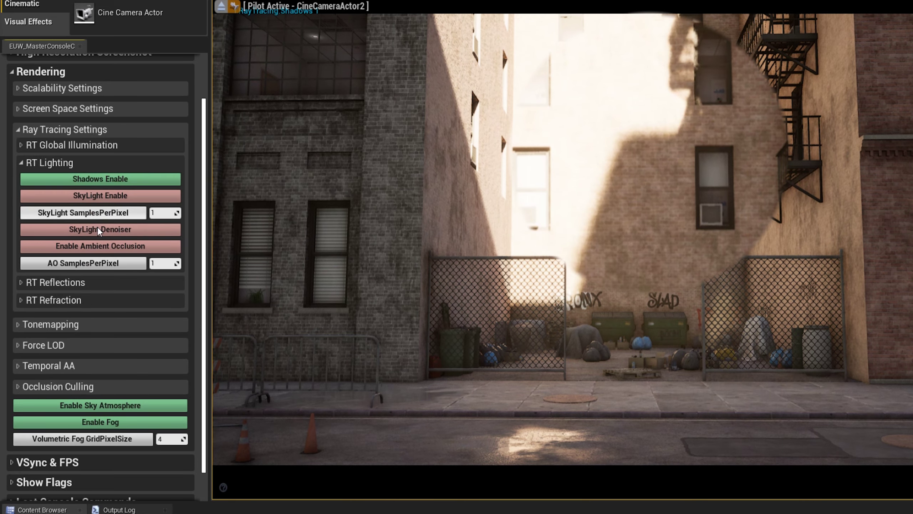
pyautogui.click(94, 246)
pyautogui.click(94, 247)
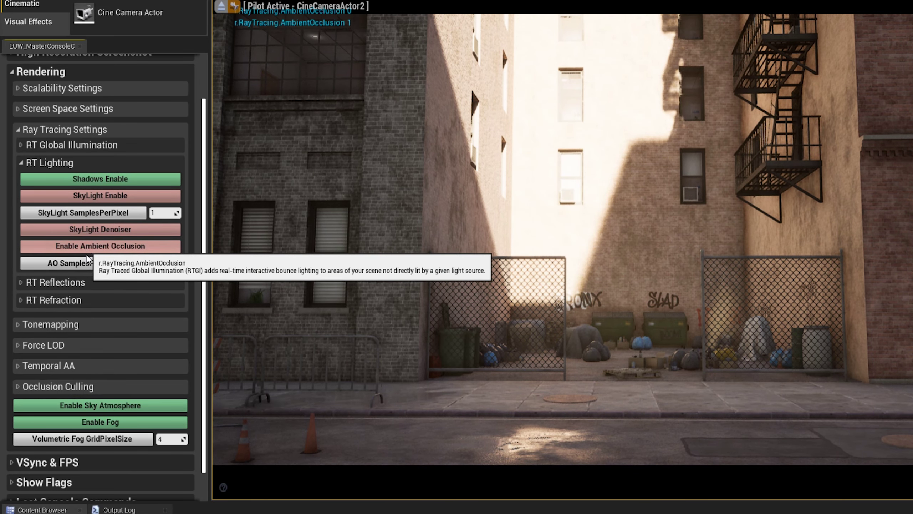
pyautogui.click(79, 283)
pyautogui.scroll(-3, 78, 290)
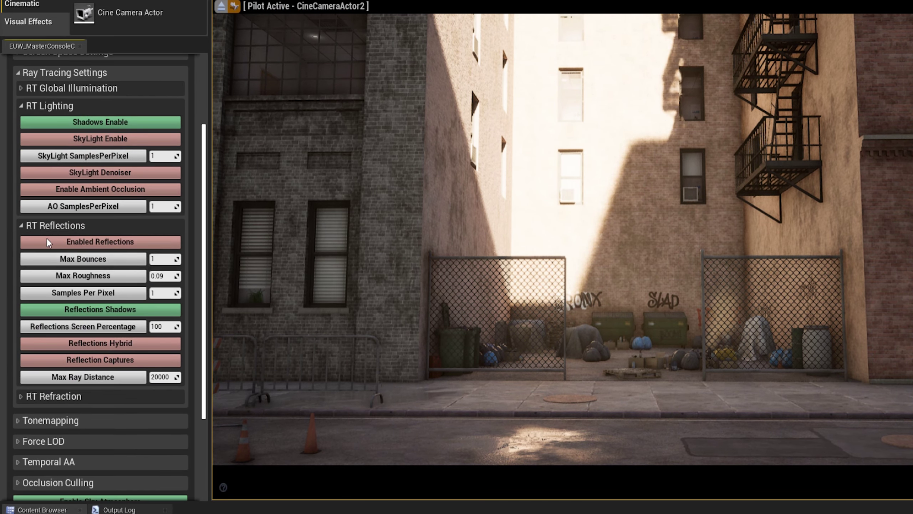
# Enable ray-traced reflections with max roughness 1.0, 4 samples per pixel, and hybrid reflections on.
pyautogui.click(42, 241)
pyautogui.moveTo(166, 259); pyautogui.dragTo(169, 259)
pyautogui.click(158, 259)
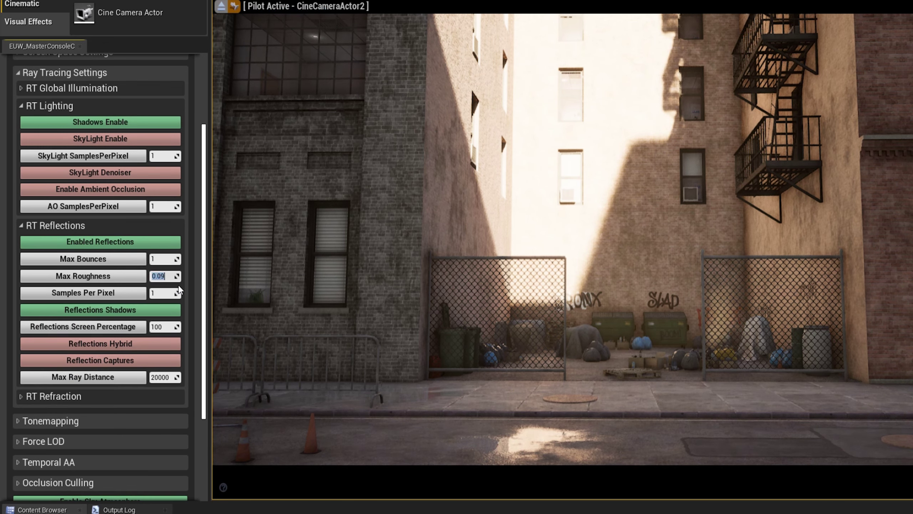
pyautogui.write('0.38')
pyautogui.click(142, 280)
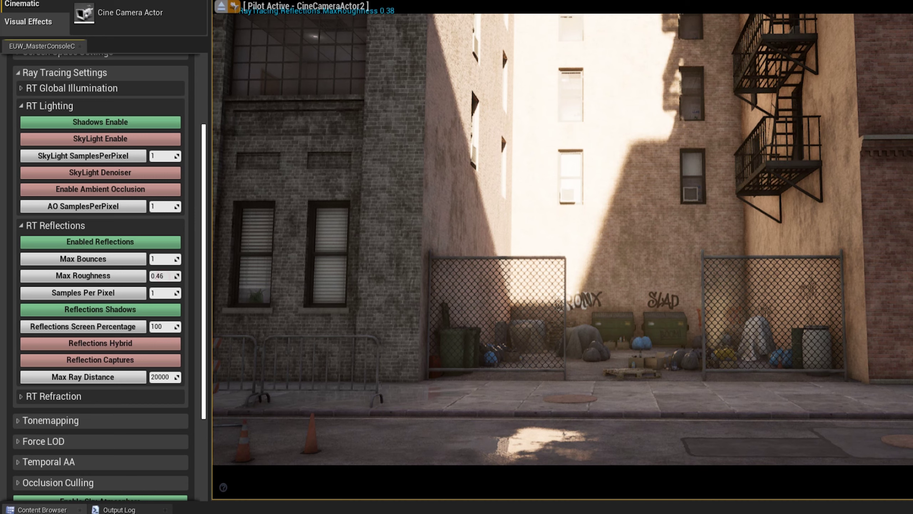
pyautogui.click(135, 277)
pyautogui.click(134, 277)
pyautogui.write('4')
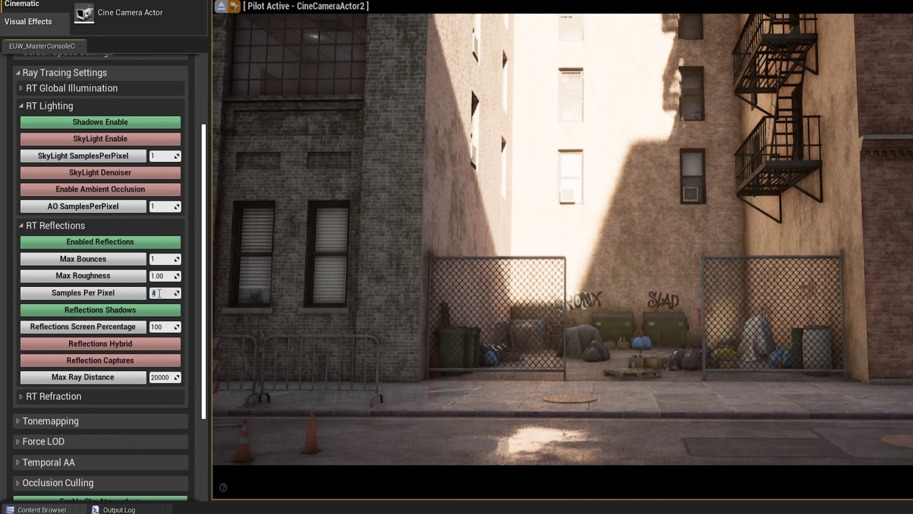
pyautogui.click(124, 342)
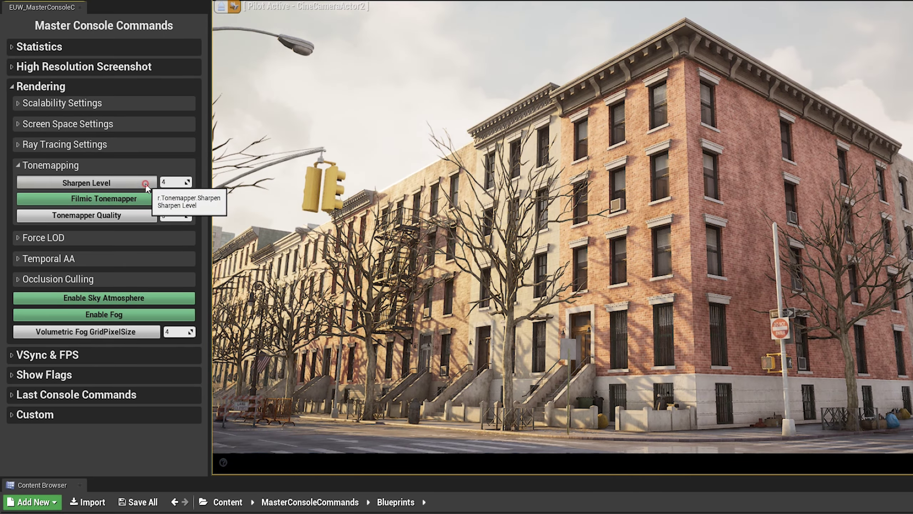
# Set the tonemapper sharpen level to 2, toggling the filmic tonemapper off and back on.
pyautogui.moveTo(172, 185); pyautogui.dragTo(190, 185)
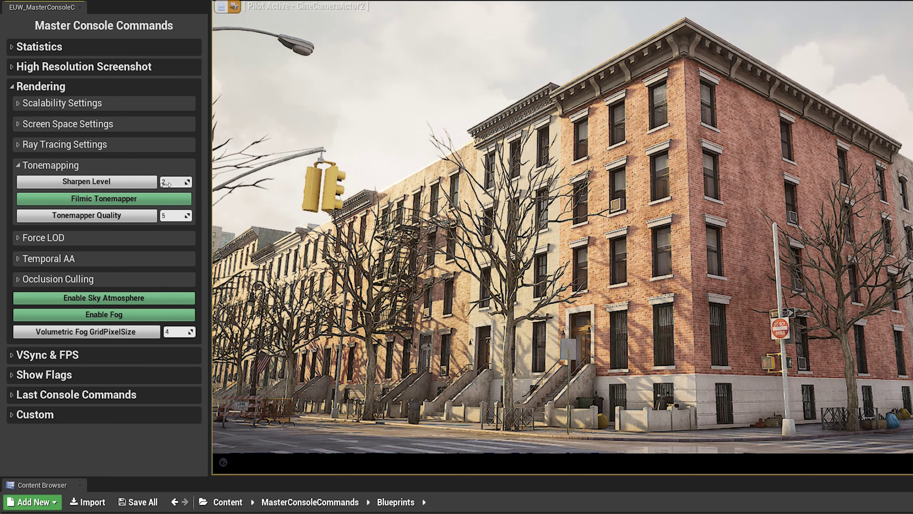
pyautogui.click(58, 200)
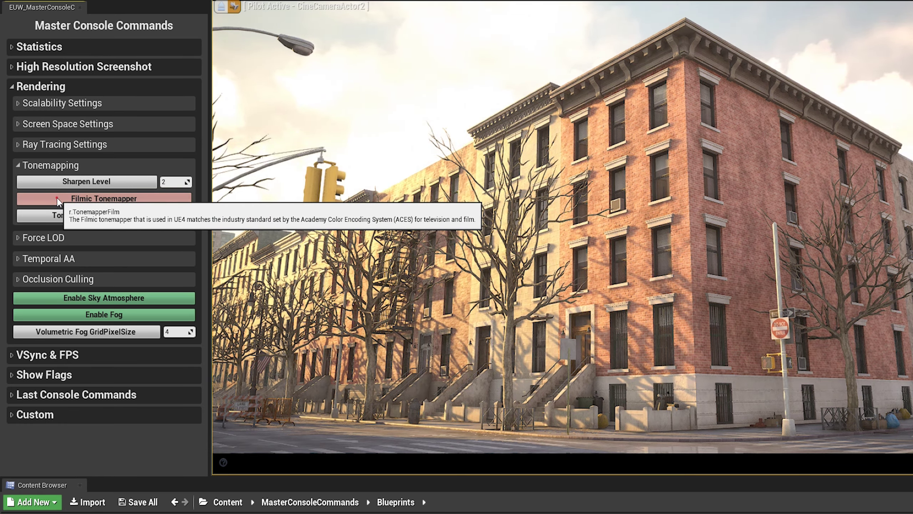
pyautogui.click(58, 200)
pyautogui.moveTo(178, 216)
pyautogui.mouseDown()
pyautogui.moveTo(164, 217)
pyautogui.moveTo(170, 221)
pyautogui.mouseUp()
# Force all the street's models to LOD 5.
pyautogui.click(69, 168)
pyautogui.click(65, 183)
pyautogui.click(145, 221)
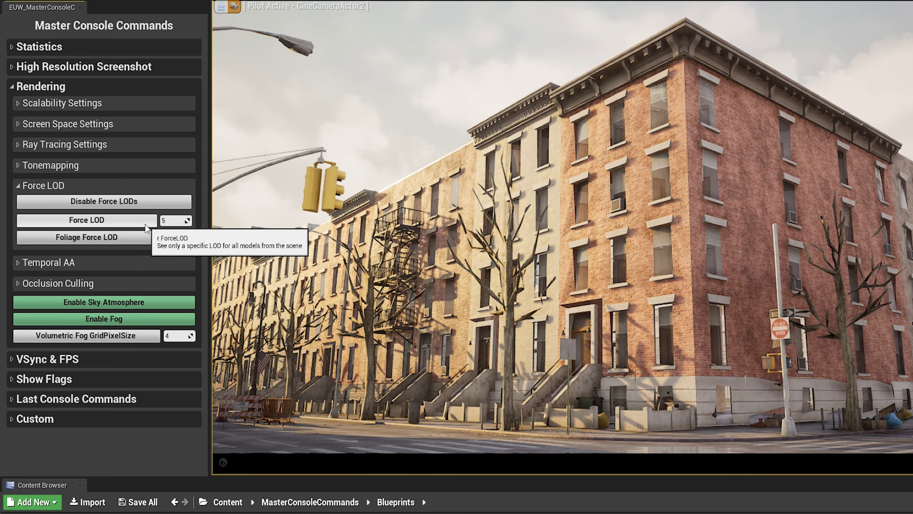
pyautogui.click(152, 230)
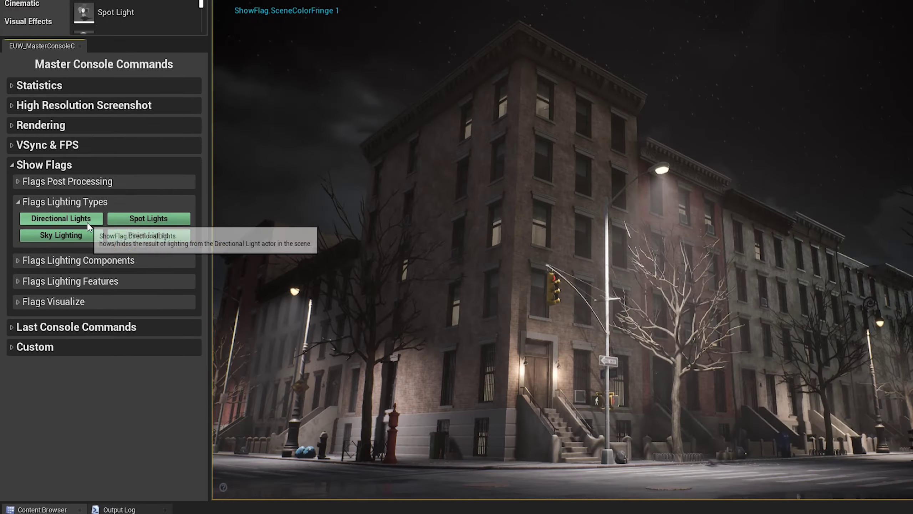
# Toggle directional lights, spot lights and sky lighting off and back on one by one.
pyautogui.click(87, 222)
pyautogui.click(87, 221)
pyautogui.click(122, 222)
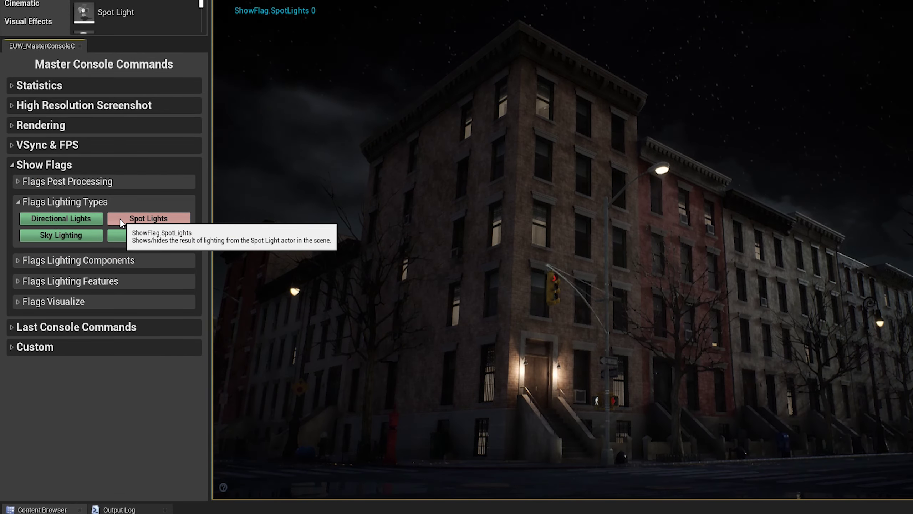
pyautogui.click(121, 221)
pyautogui.click(75, 234)
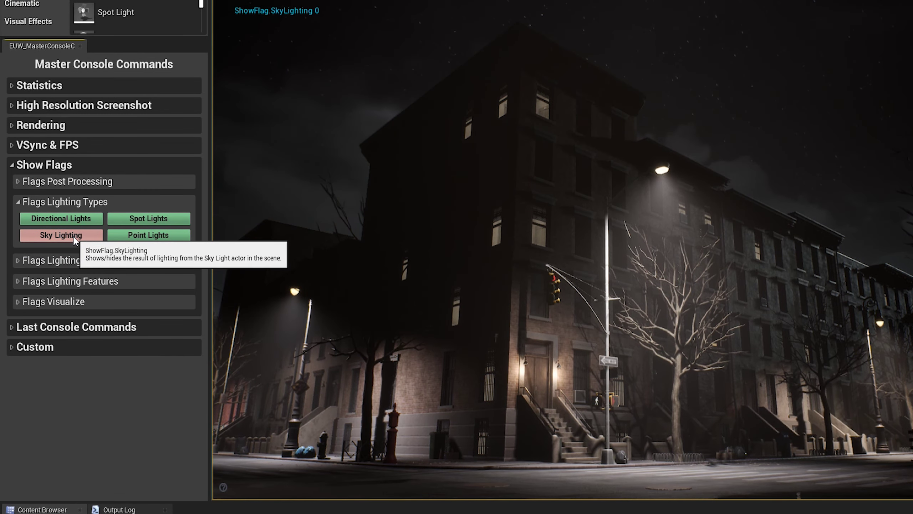
pyautogui.click(74, 238)
# Isolate point lights, restore all light types, then hide ambient occlusion.
pyautogui.click(139, 236)
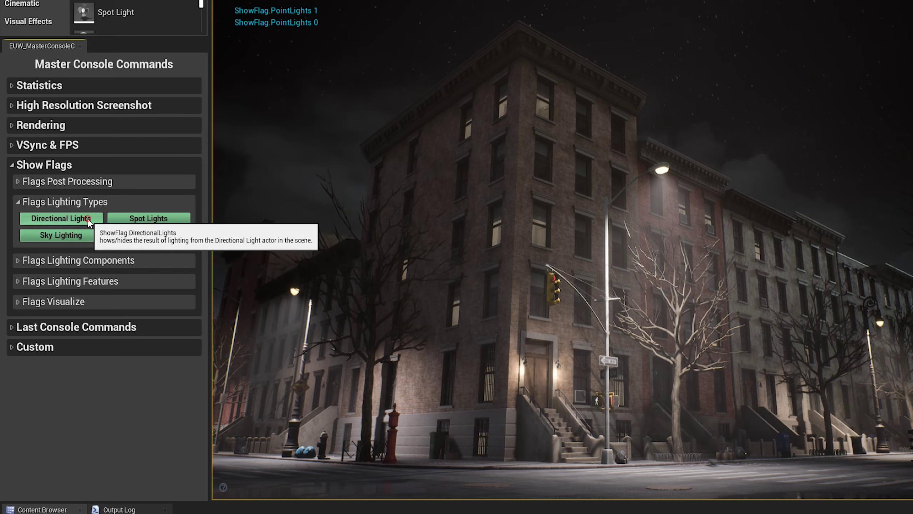
pyautogui.click(87, 218)
pyautogui.click(131, 220)
pyautogui.click(67, 236)
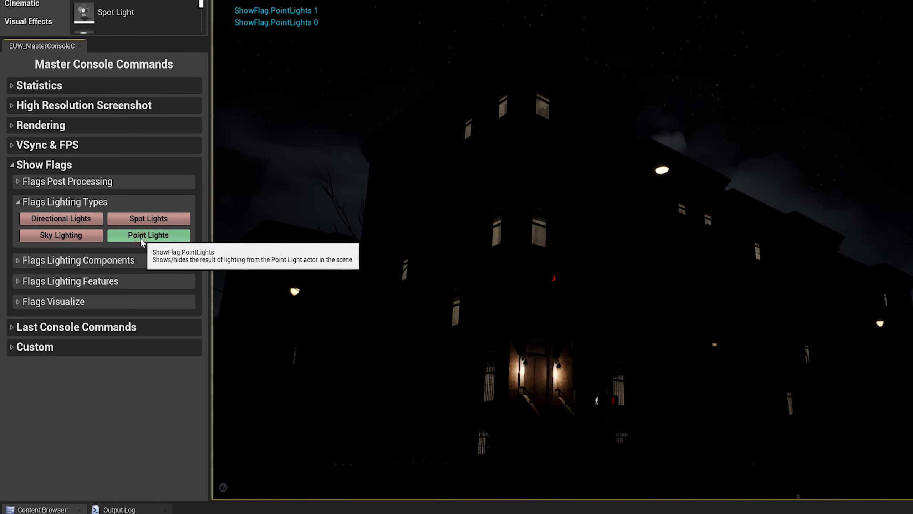
pyautogui.click(130, 219)
pyautogui.click(87, 220)
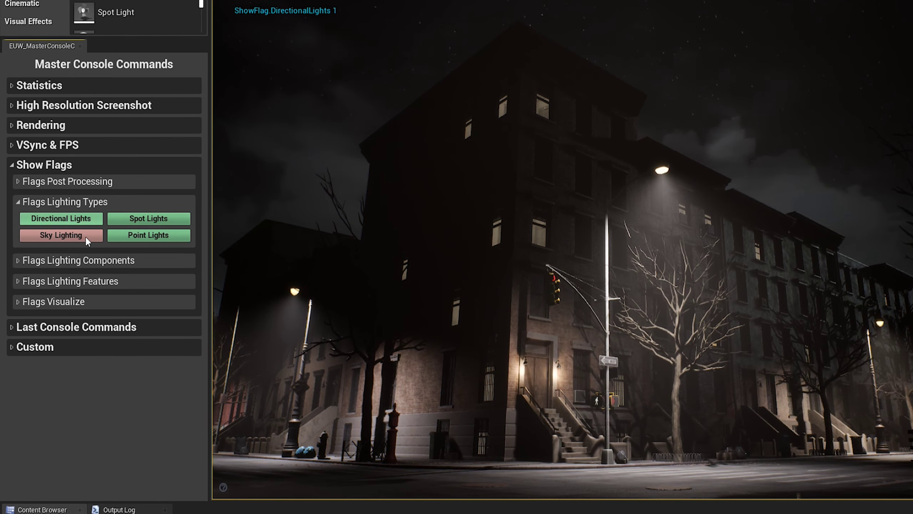
pyautogui.click(85, 236)
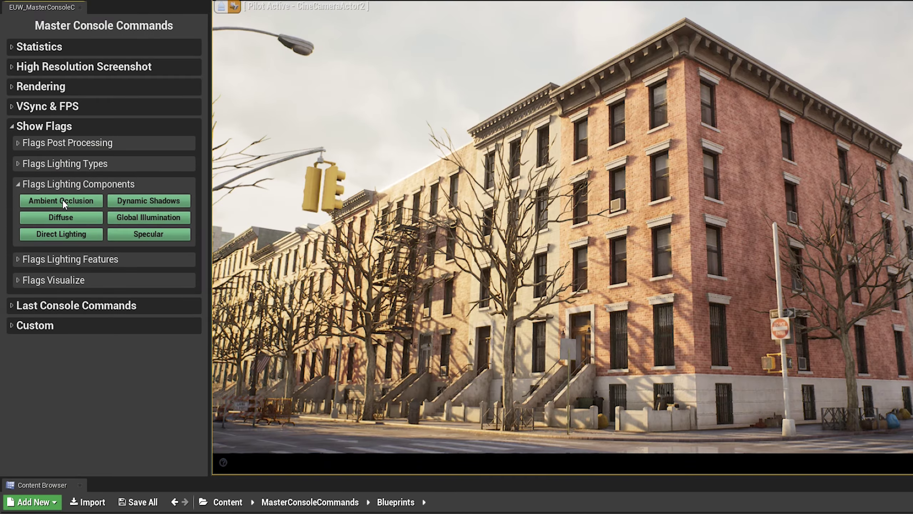
pyautogui.click(63, 200)
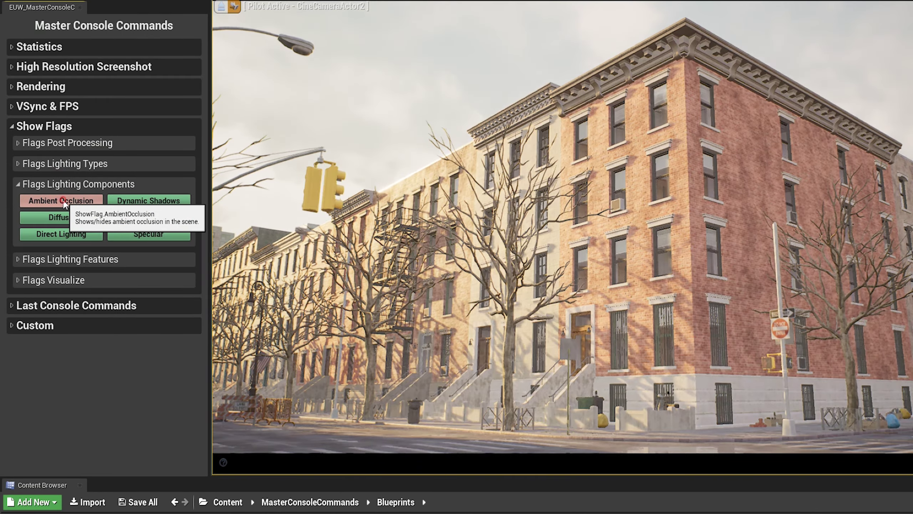
# Restore ambient occlusion and toggle dynamic shadows, diffuse and direct lighting off and back on.
pyautogui.click(63, 200)
pyautogui.click(147, 201)
pyautogui.click(148, 202)
pyautogui.click(85, 218)
pyautogui.click(85, 218)
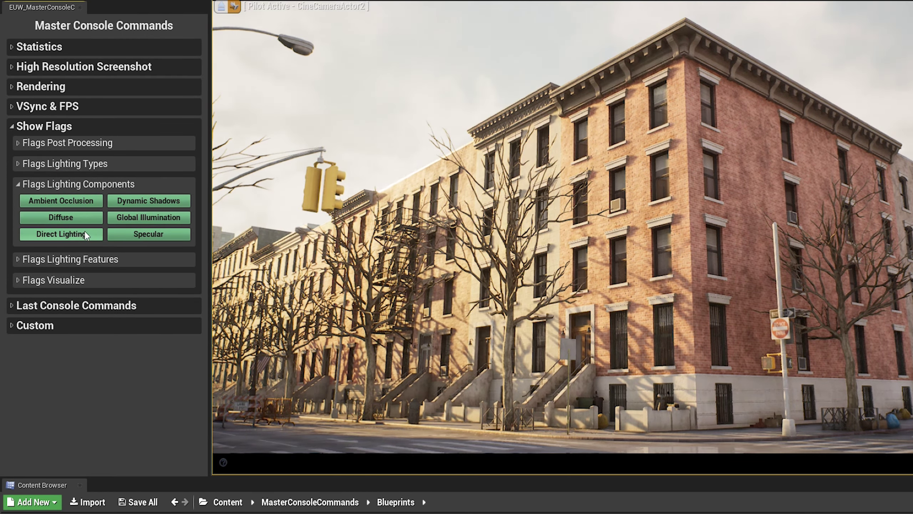
pyautogui.click(86, 234)
pyautogui.click(86, 234)
pyautogui.click(122, 231)
pyautogui.click(112, 230)
pyautogui.click(73, 183)
# Preview the G-buffer, distance field, motion blur, Shading Models and Sky Atmosphere visualizations.
pyautogui.click(61, 228)
pyautogui.click(65, 245)
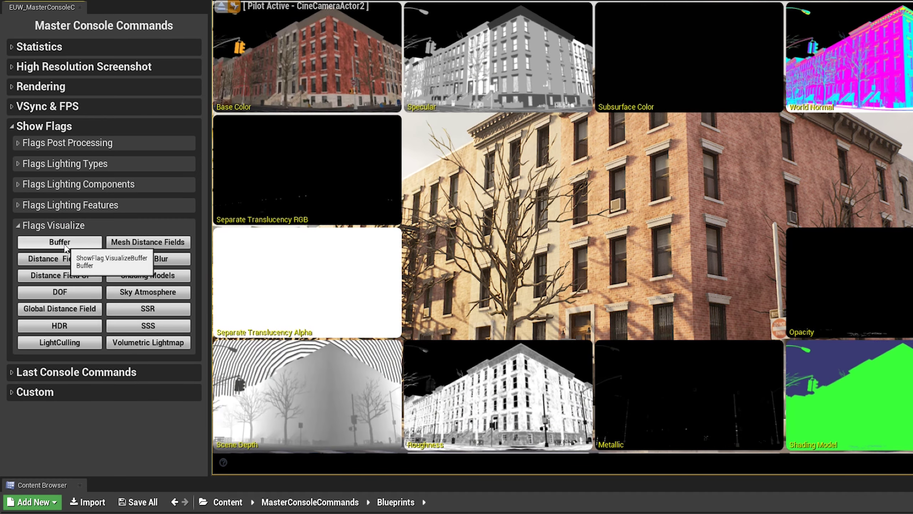
pyautogui.click(121, 243)
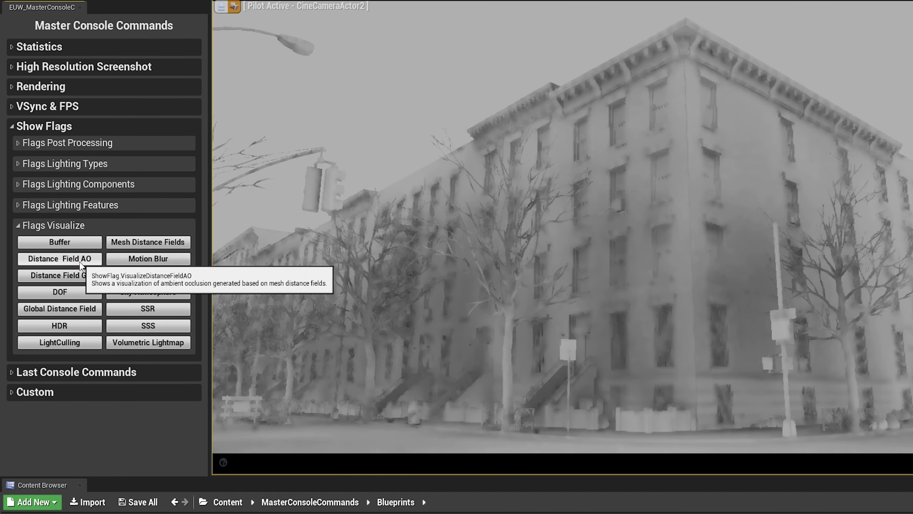
pyautogui.click(126, 261)
pyautogui.click(79, 275)
pyautogui.click(126, 276)
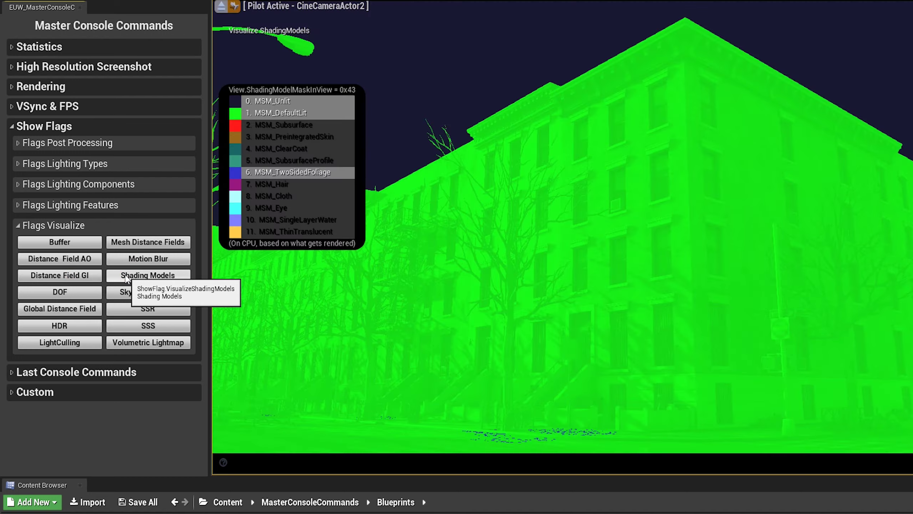
pyautogui.click(149, 292)
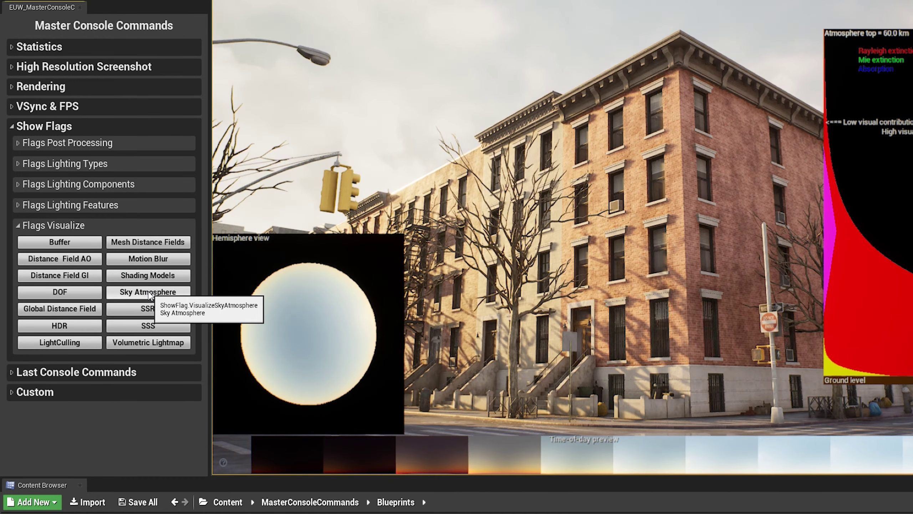
pyautogui.click(148, 292)
# Preview global distance field, HDR, SSS and LightCulling views, then list recent console commands.
pyautogui.click(90, 313)
pyautogui.click(90, 312)
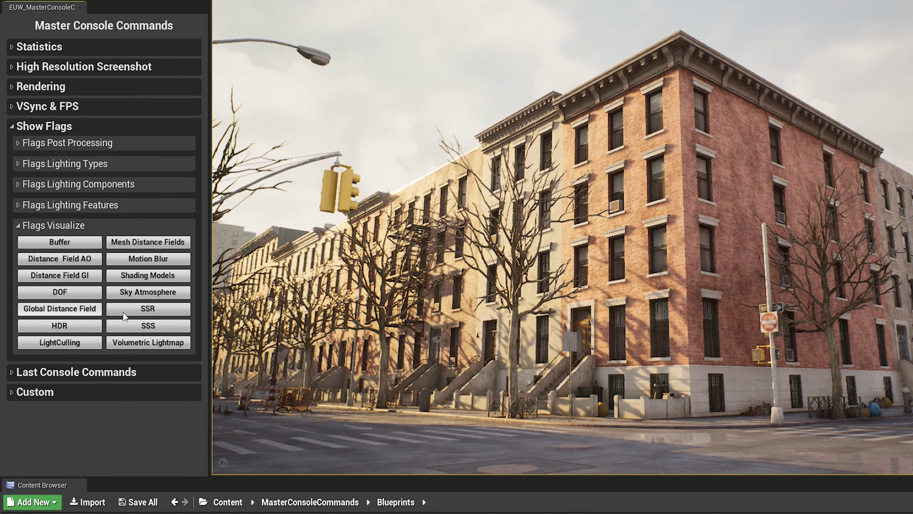
pyautogui.click(89, 325)
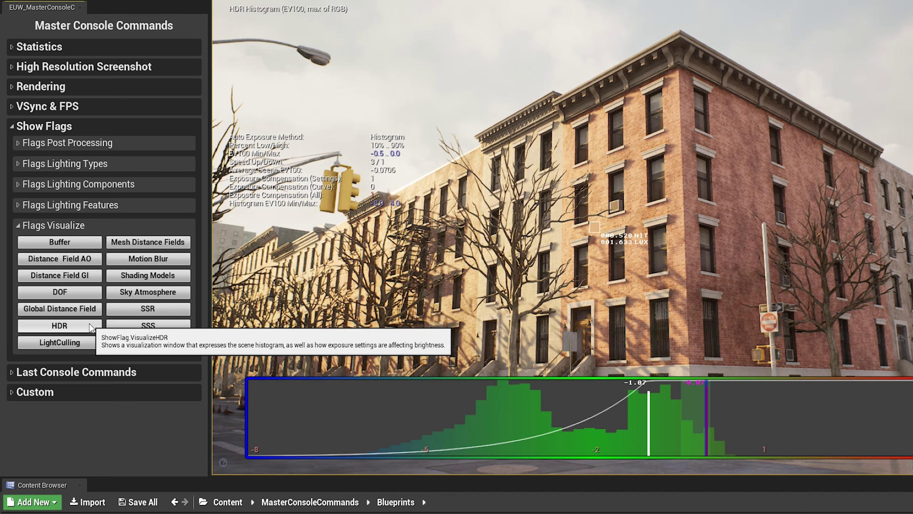
pyautogui.click(89, 328)
pyautogui.click(144, 326)
pyautogui.click(144, 326)
pyautogui.click(80, 346)
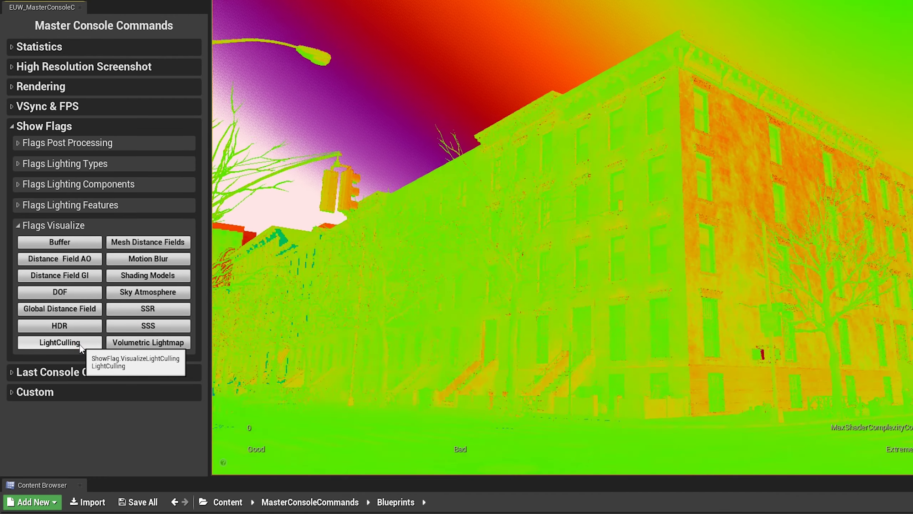
pyautogui.click(83, 344)
pyautogui.click(86, 227)
pyautogui.click(86, 252)
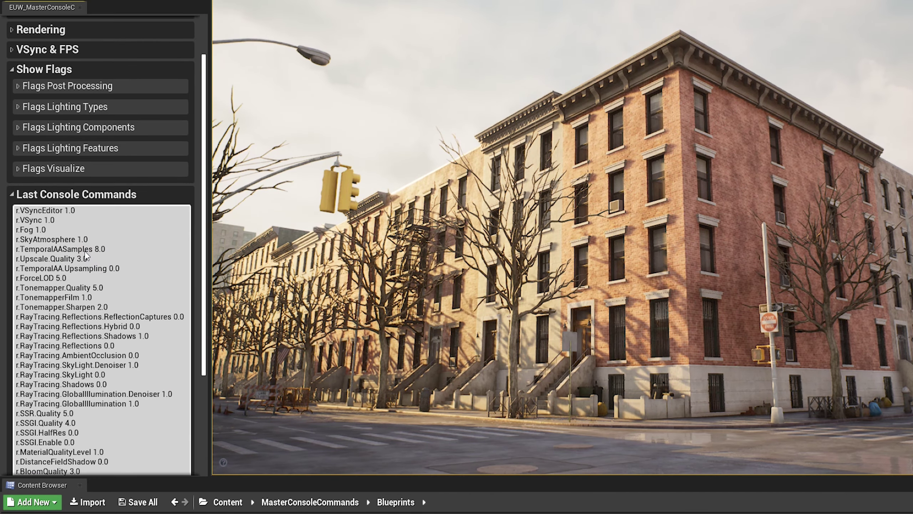
pyautogui.scroll(-2, 82, 282)
pyautogui.scroll(-2, 82, 283)
pyautogui.scroll(-2, 82, 283)
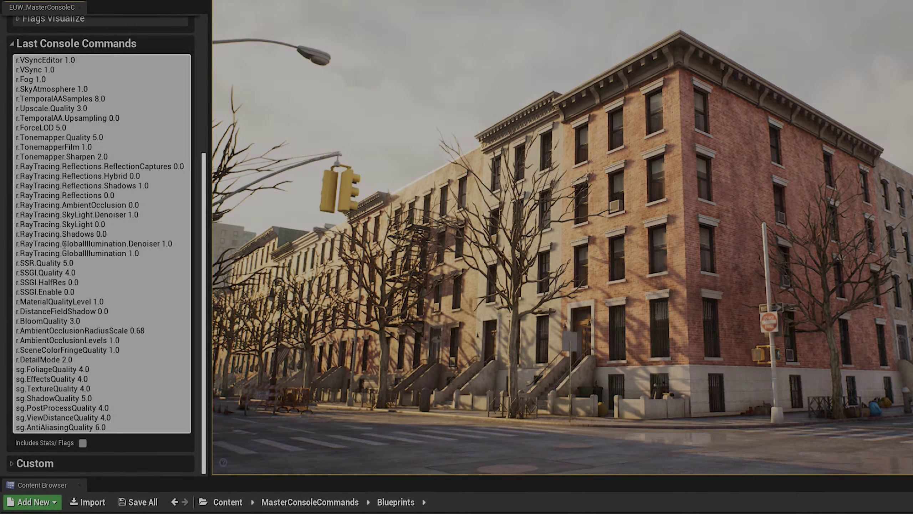